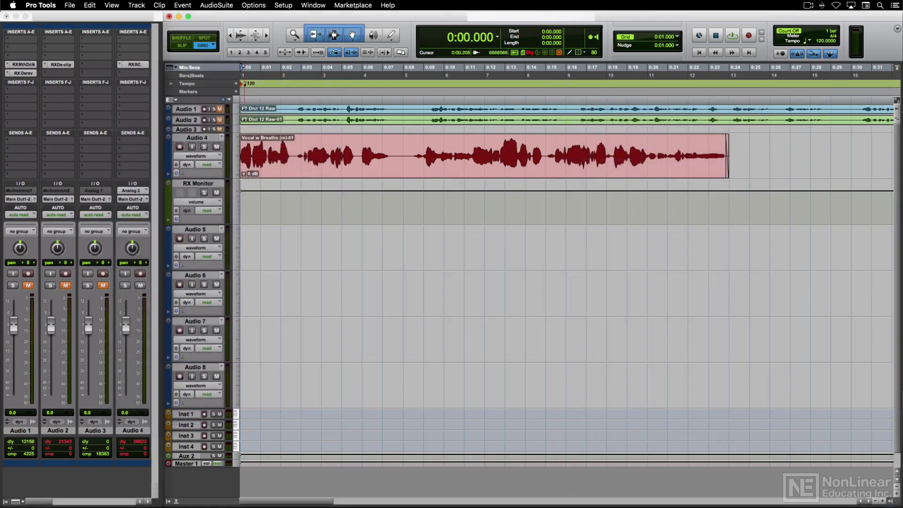
Browse the iZotope insert plug-ins and pick RX Breath Control for the vocal
click(96, 64)
mouse_move(195, 401)
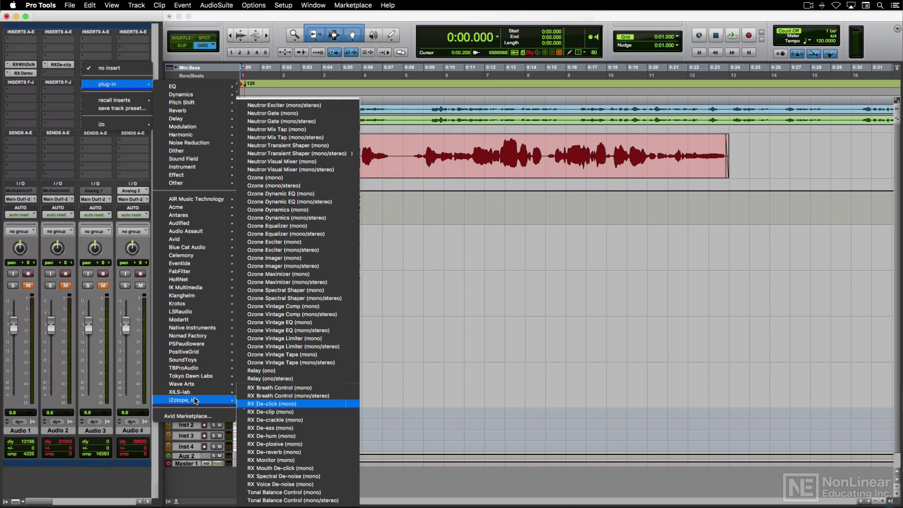
click(254, 395)
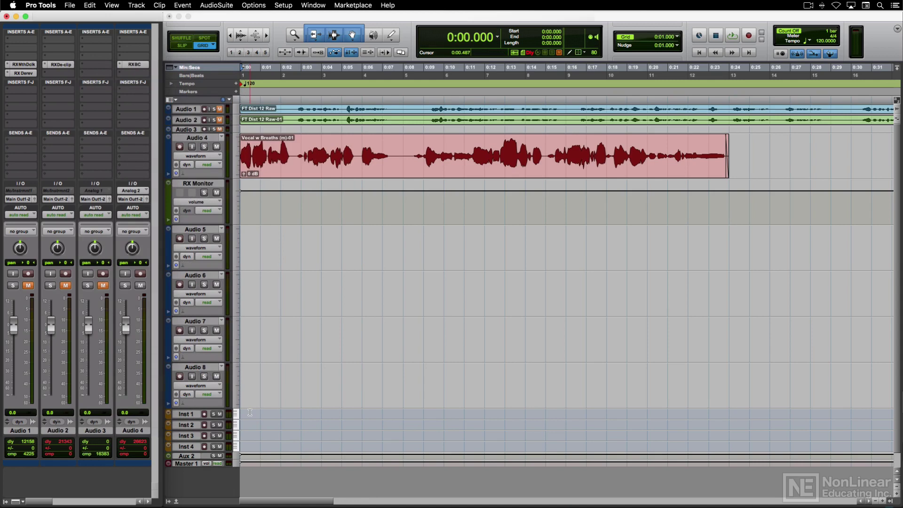
Look through the AudioSuite offline processor list, then close it
click(216, 5)
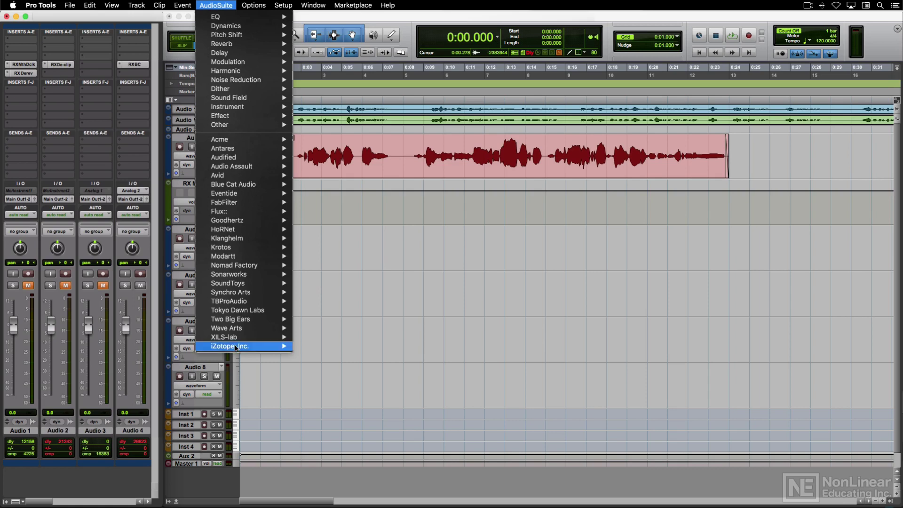
mouse_move(236, 351)
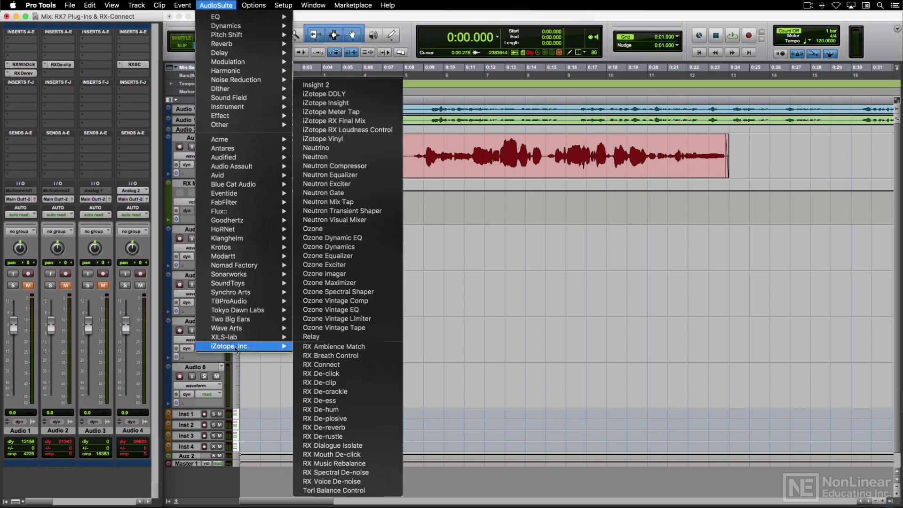
click(250, 412)
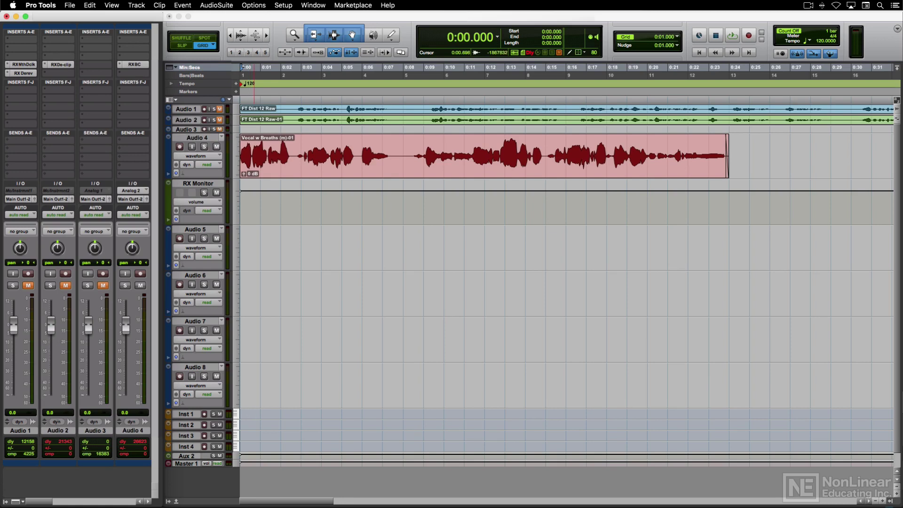
Insert RX Breath Control on vocal track Audio 4
click(134, 39)
mouse_move(146, 65)
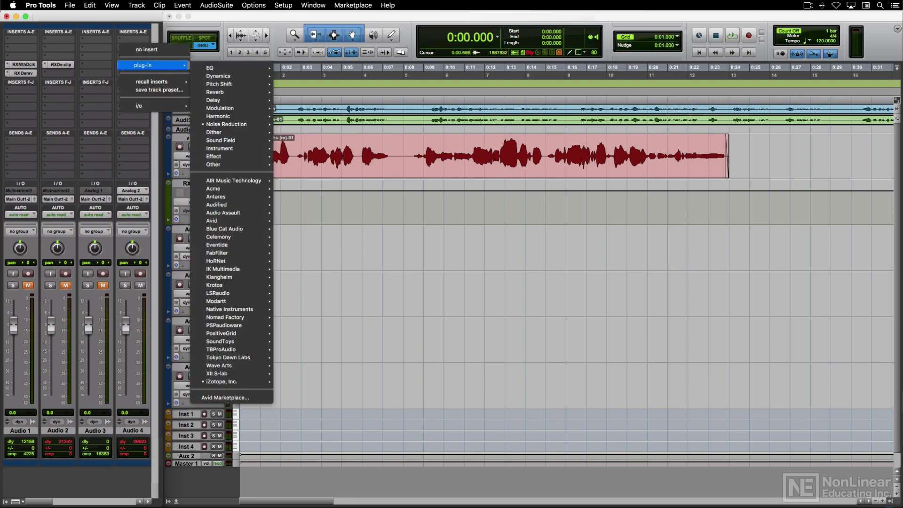
click(301, 132)
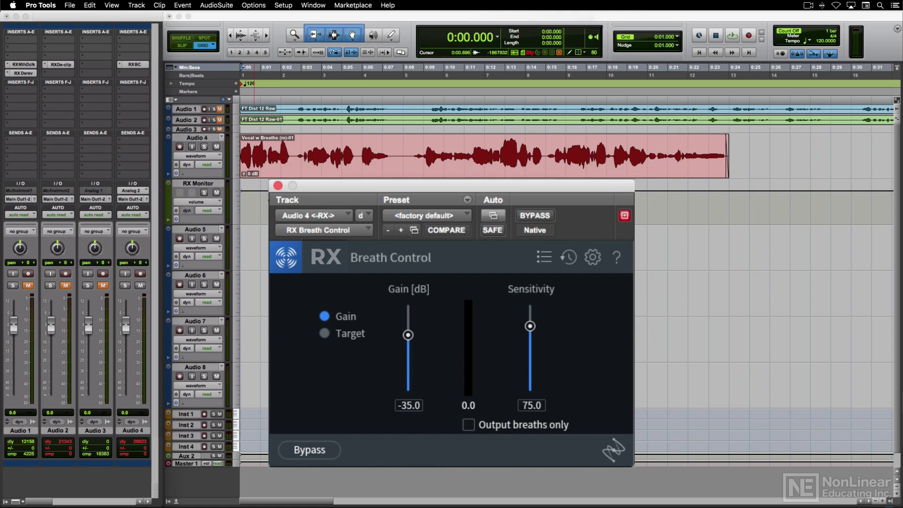
Play the vocal bypassed and processed, leaving Breath Control active at -35 dB gain
click(550, 214)
key(space)
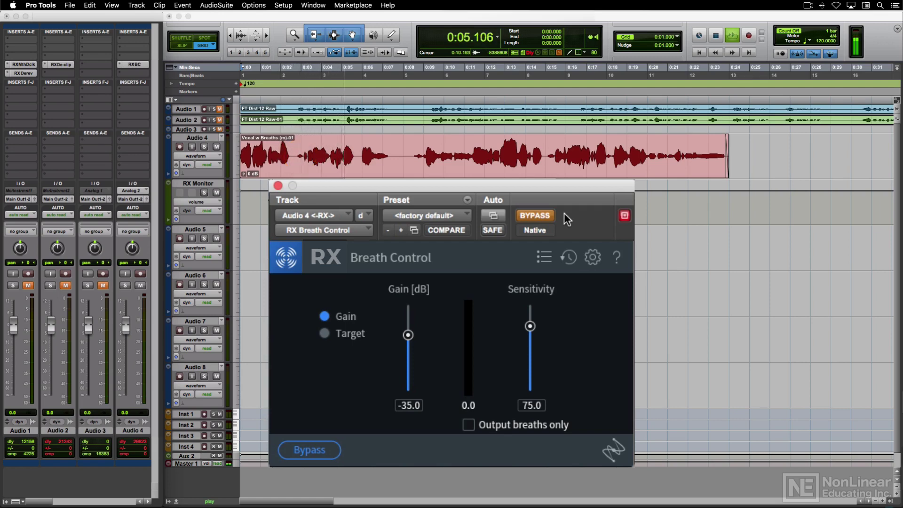
key(space)
click(550, 215)
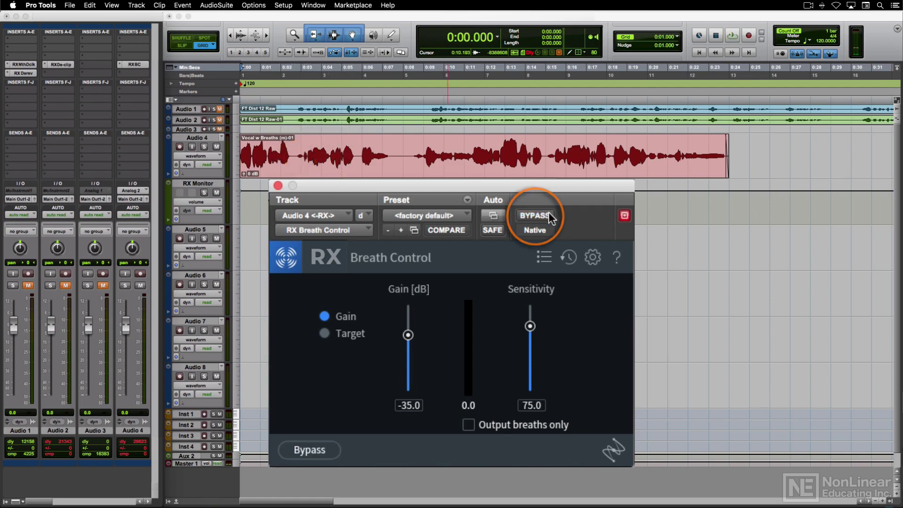
key(space)
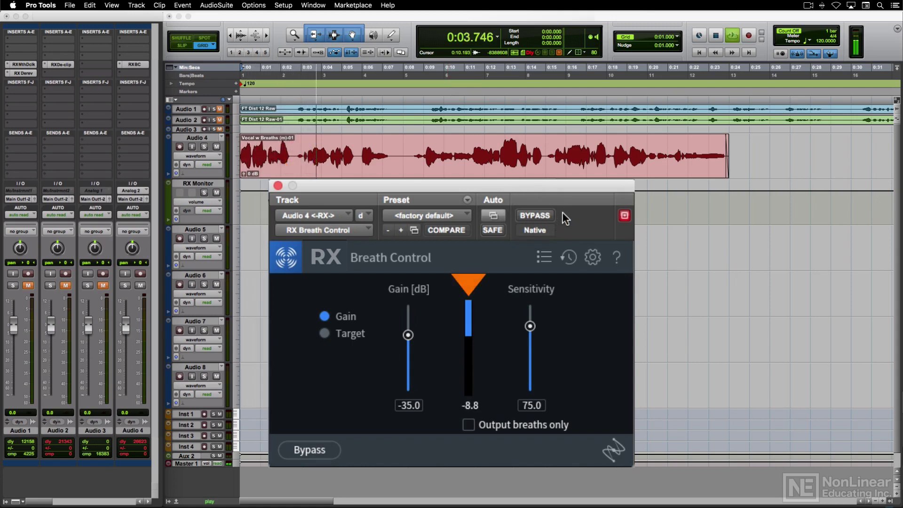
key(space)
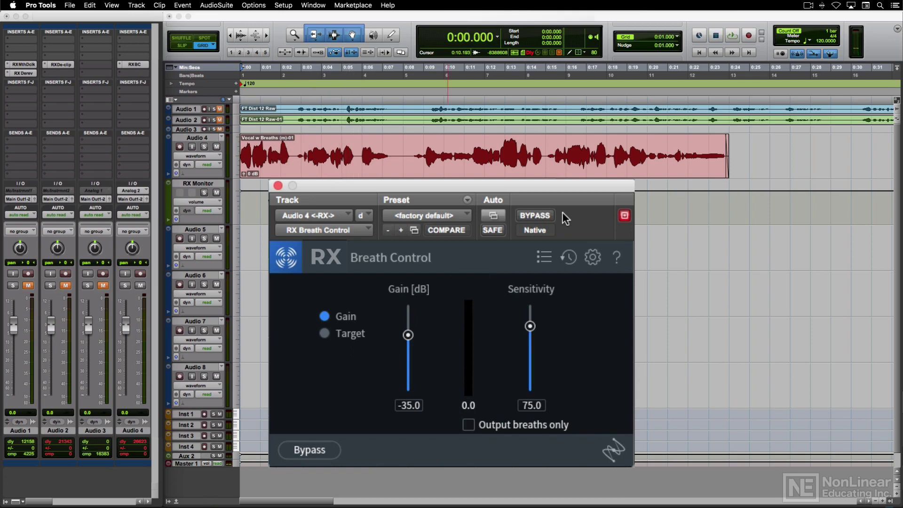
key(super+w)
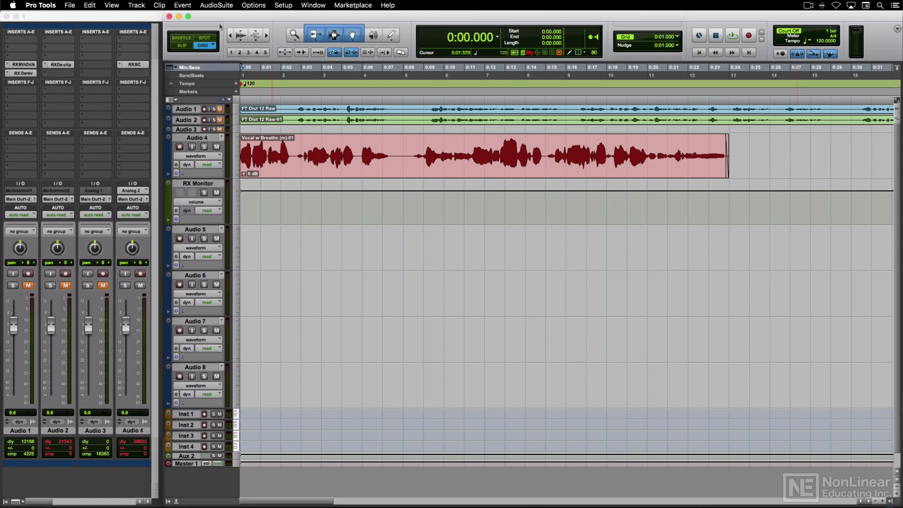
Open RX Connect in Repair mode and send the whole Vocal w Breaths clip to RX
click(216, 5)
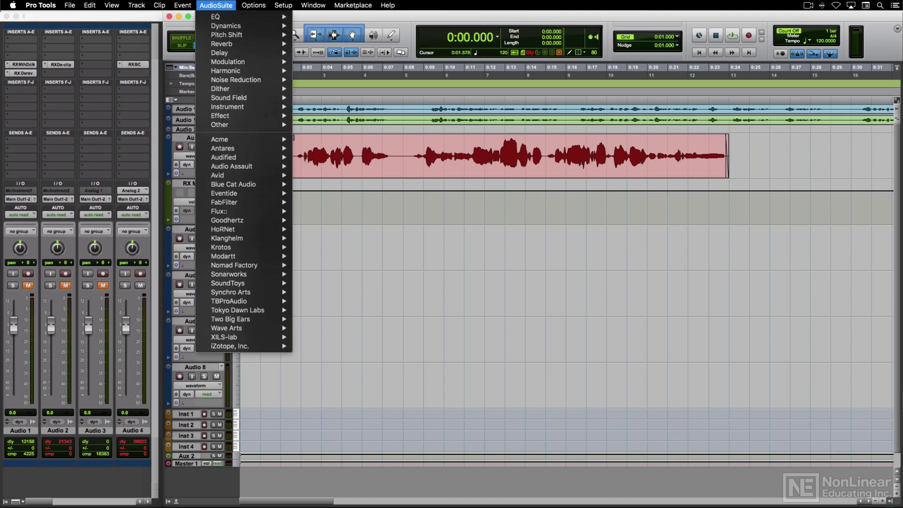
mouse_move(217, 348)
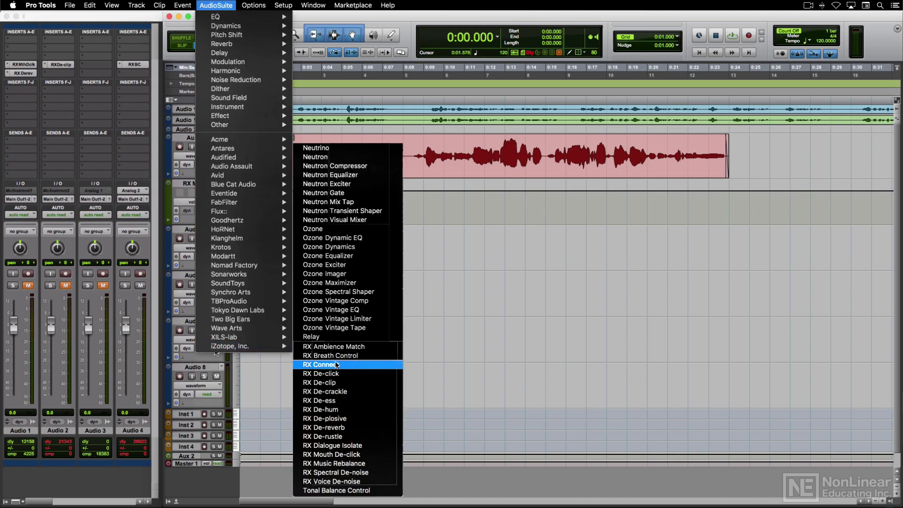
click(347, 365)
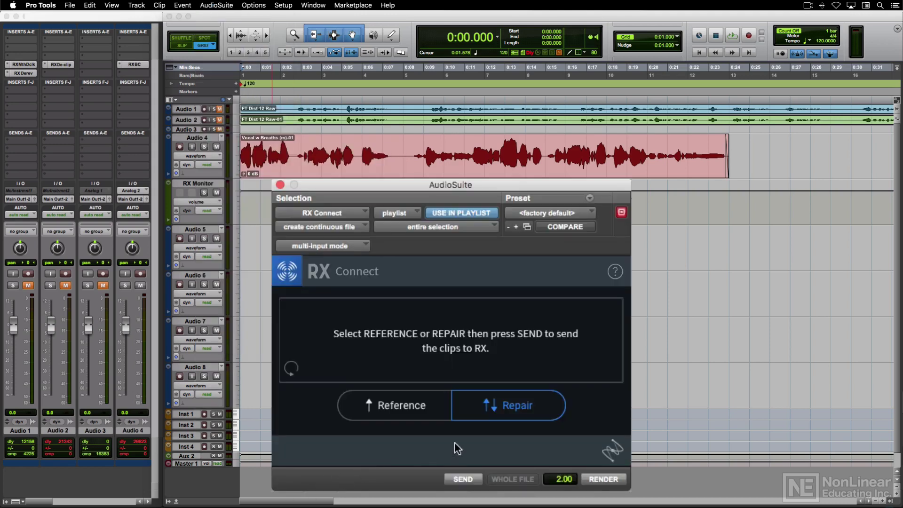
click(411, 406)
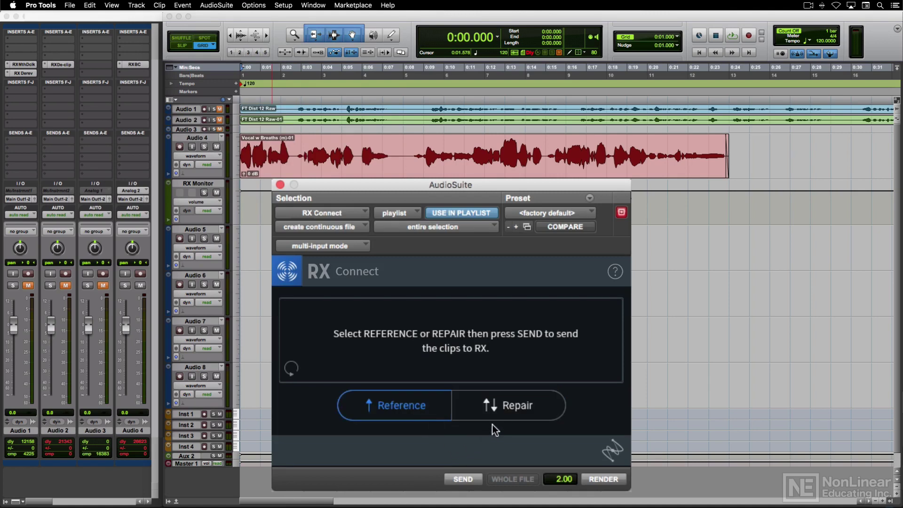
click(507, 409)
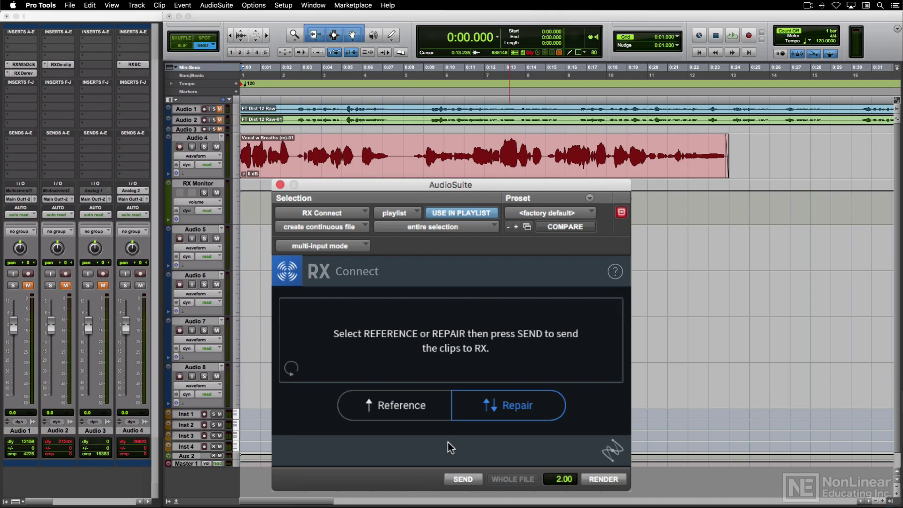
click(401, 174)
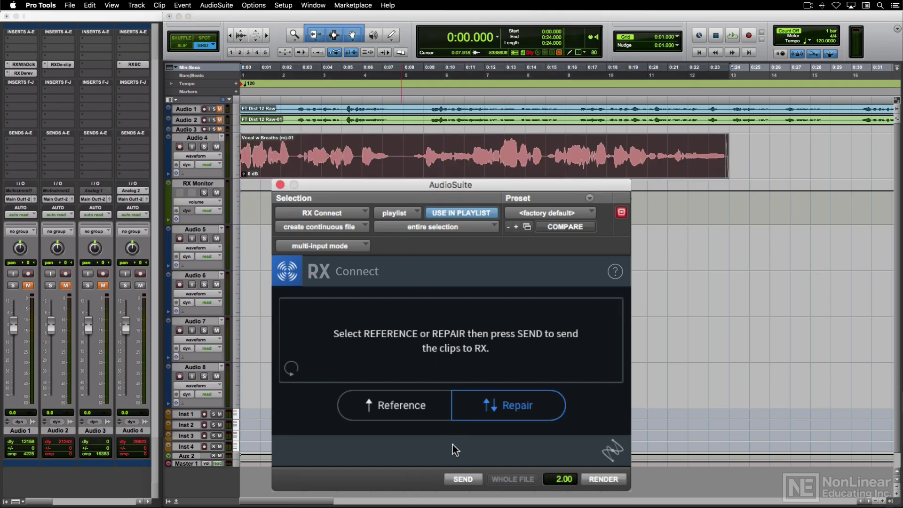
click(476, 482)
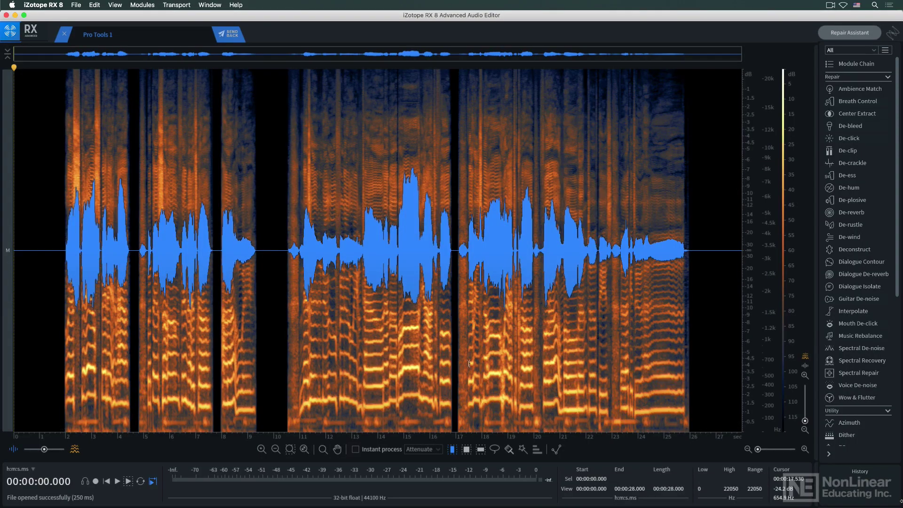
Render Breath Control on the whole vocal at -30 dB gain and sensitivity 60
mouse_move(124, 53)
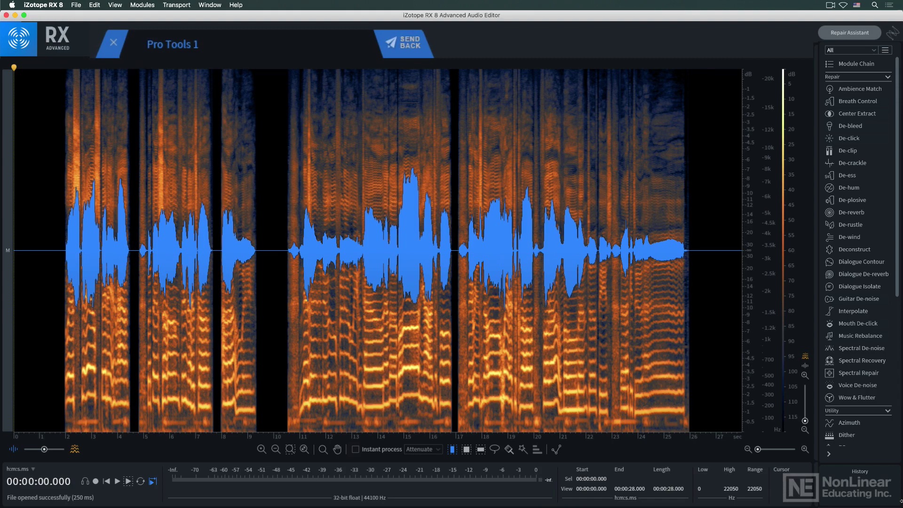
click(858, 102)
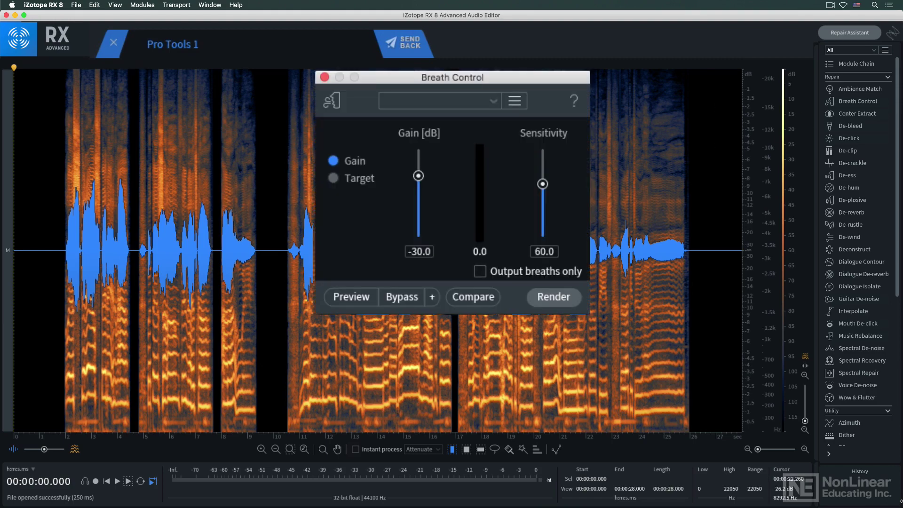
click(553, 297)
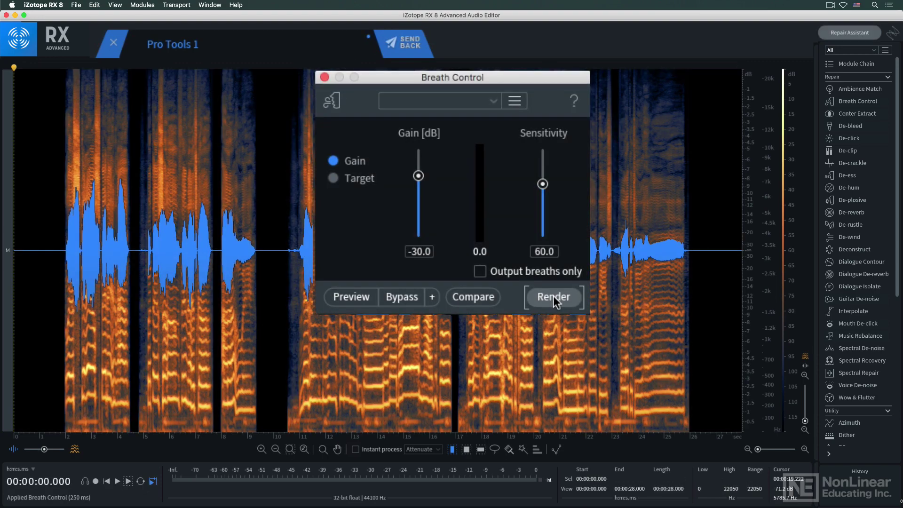
Send the processed vocal back and render it as a new RXCnct clip on Audio 4
click(418, 52)
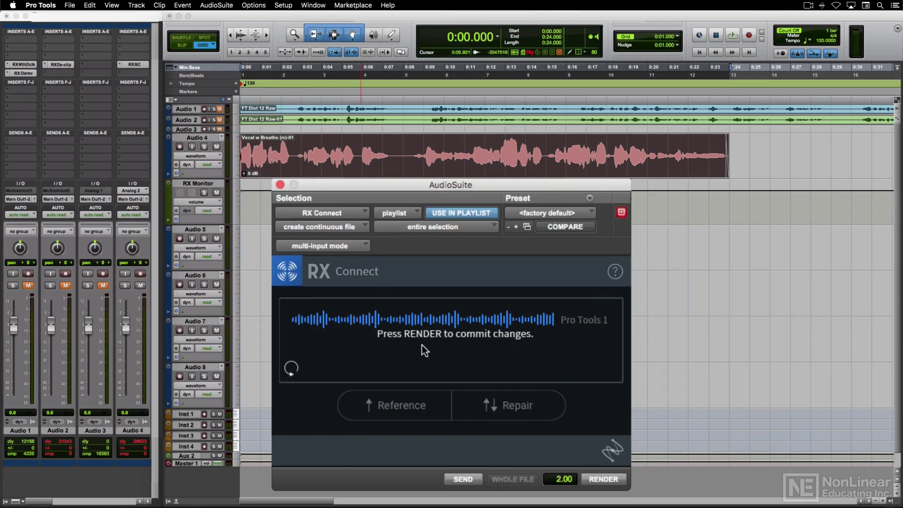
click(607, 480)
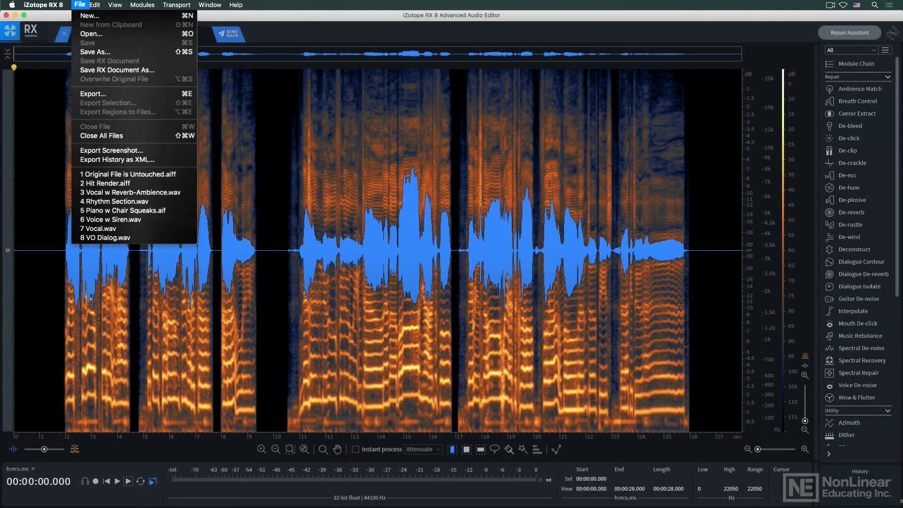
Save the RX session as RX Connect Edit.rxdoc
click(160, 71)
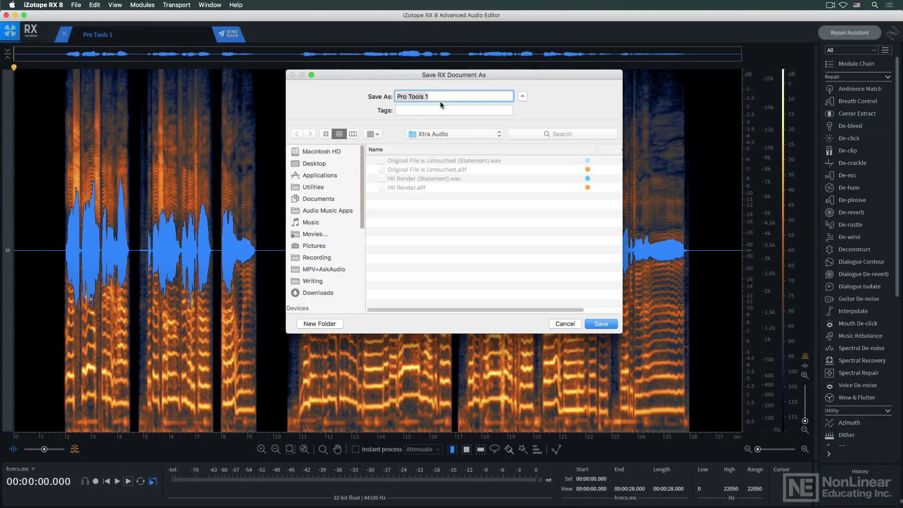
text(RX Connect Edit)
click(601, 324)
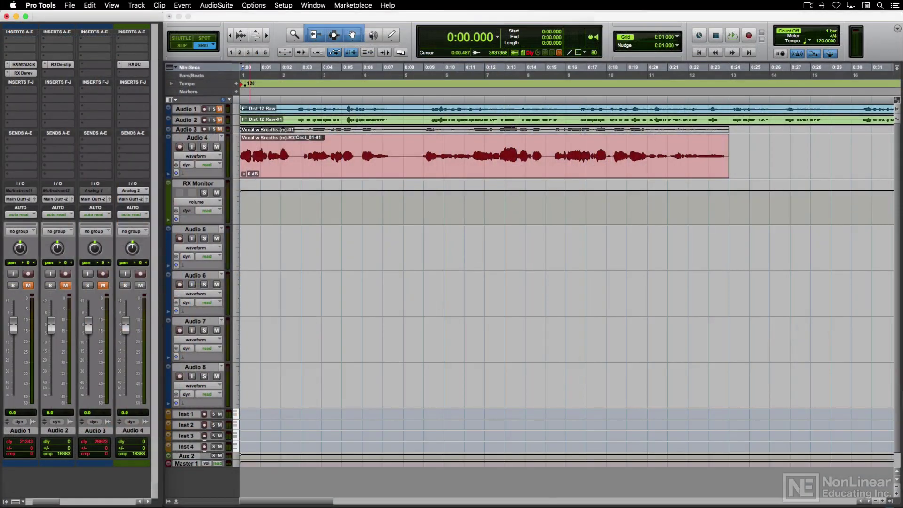
Insert the RX Monitor (mono) plug-in on an empty Pro Tools insert
click(122, 65)
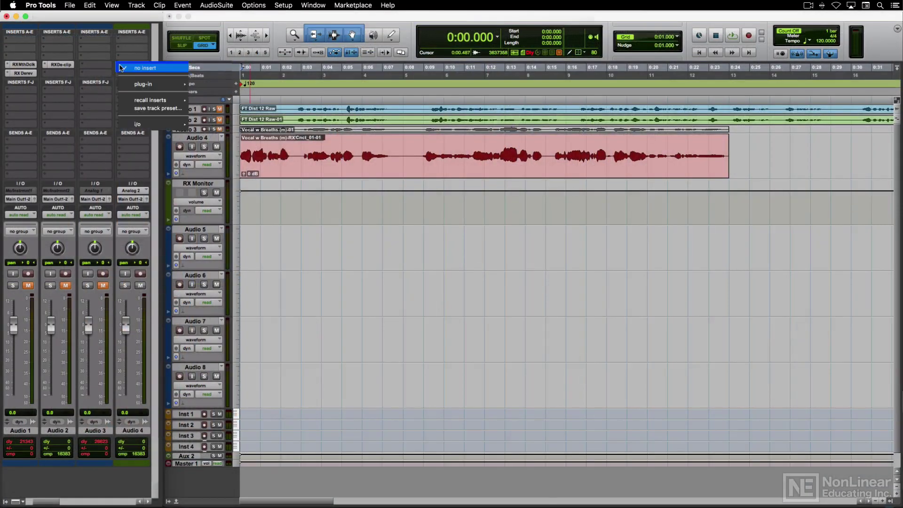
mouse_move(155, 84)
mouse_move(226, 400)
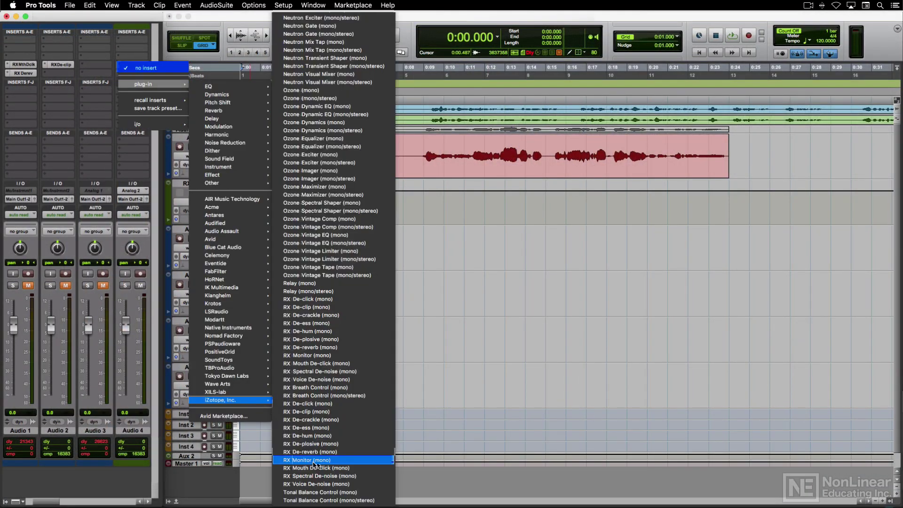
click(314, 461)
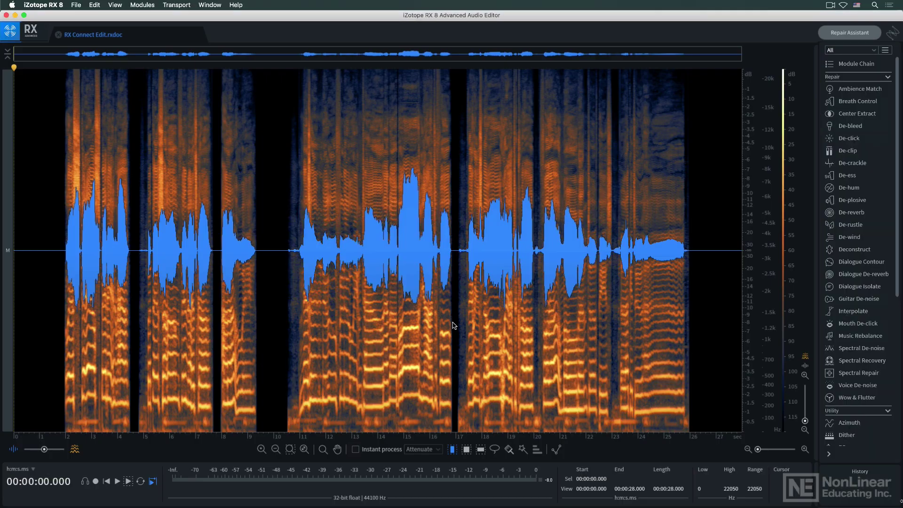
Set the RX 8 audio driver type to RX Monitor
click(46, 5)
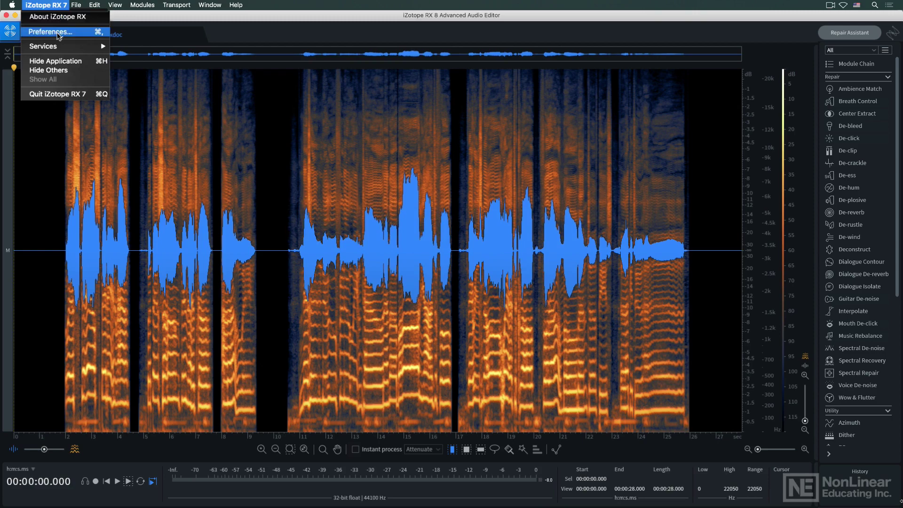
click(58, 36)
click(383, 152)
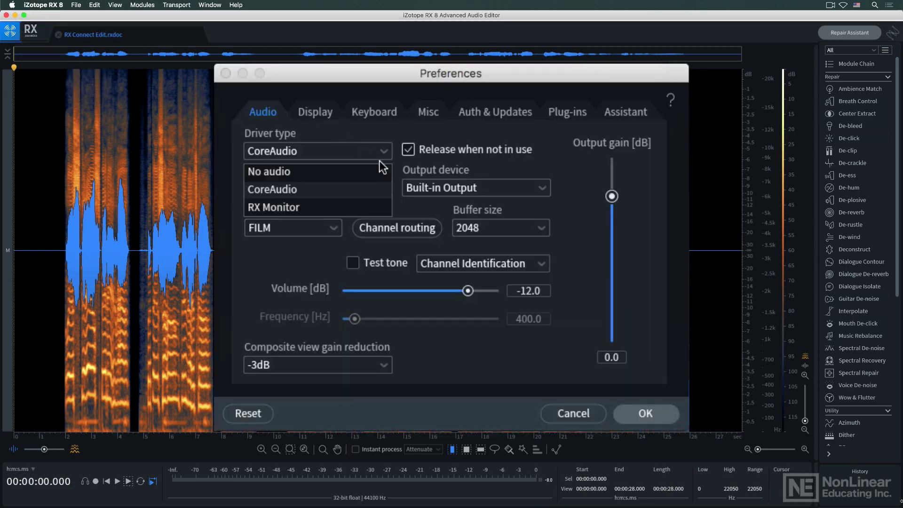
click(360, 207)
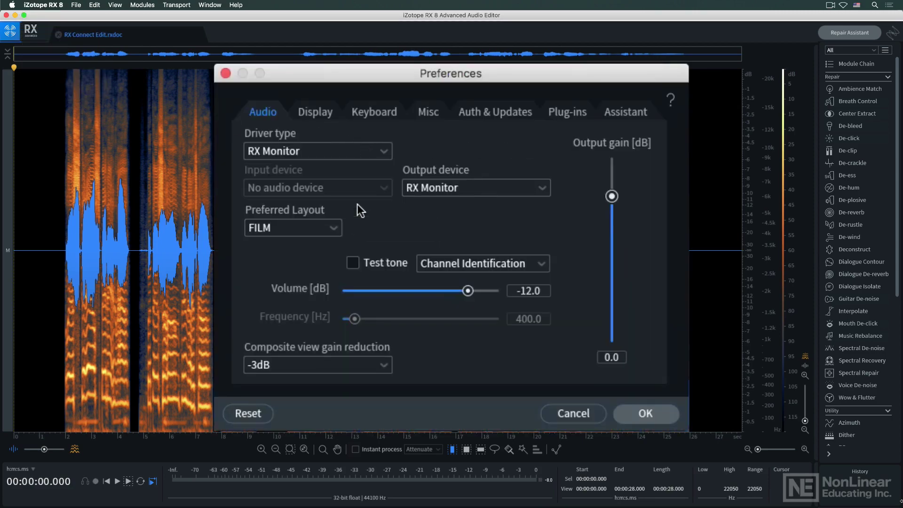
click(646, 414)
Play the processed vocal through RX Monitor into Pro Tools, then stop
key(space)
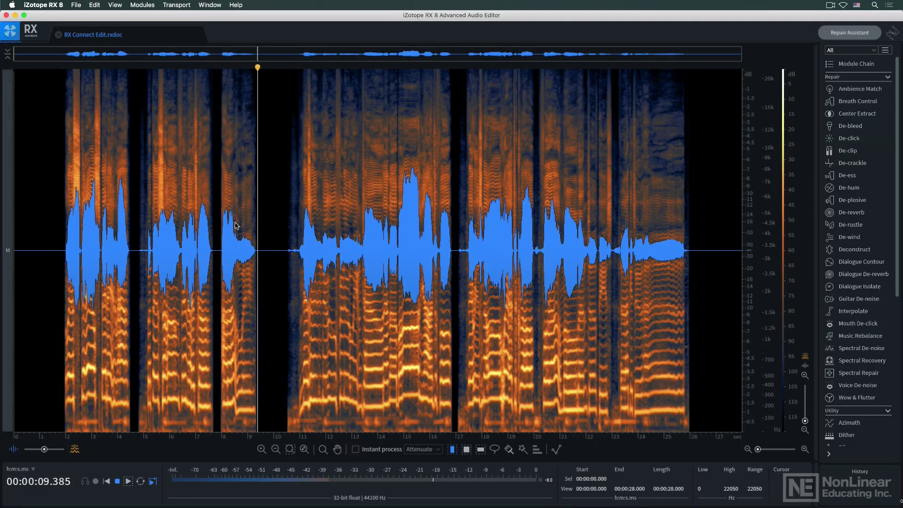
key(space)
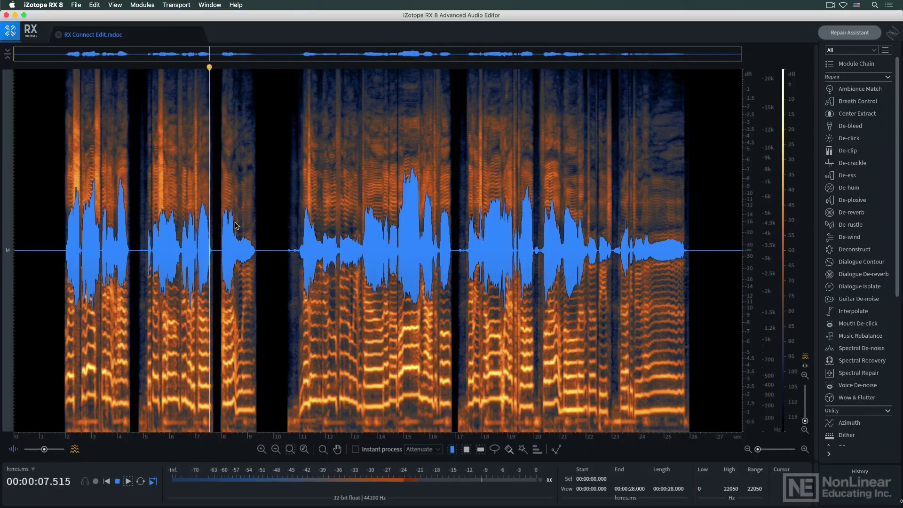
key(space)
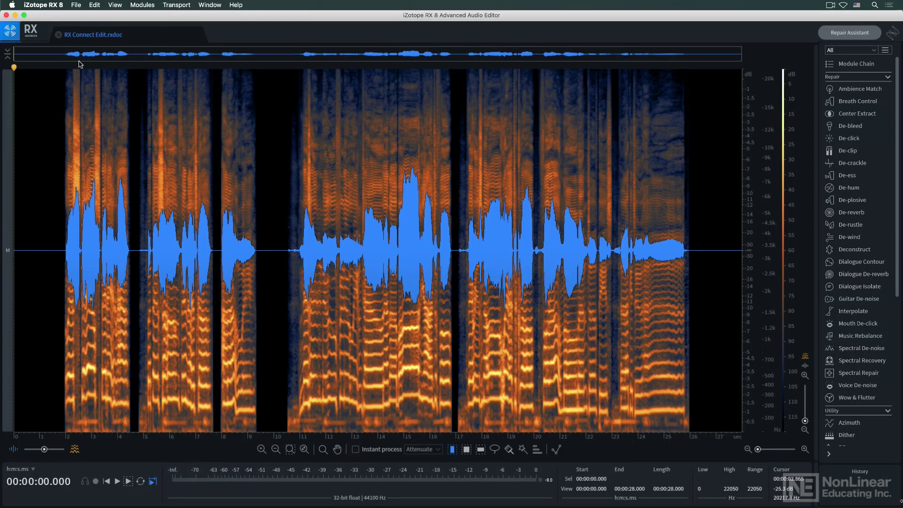
click(46, 5)
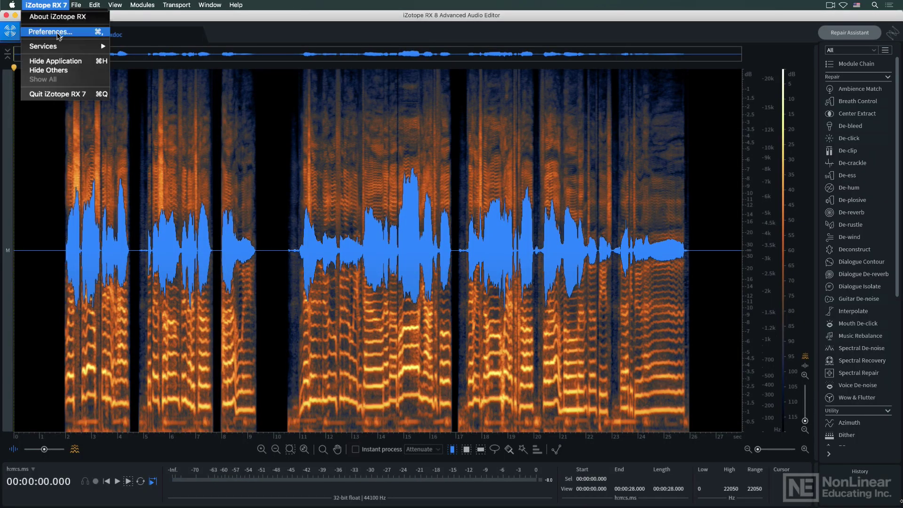
Switch the RX 8 audio driver type back to CoreAudio
click(57, 32)
click(357, 154)
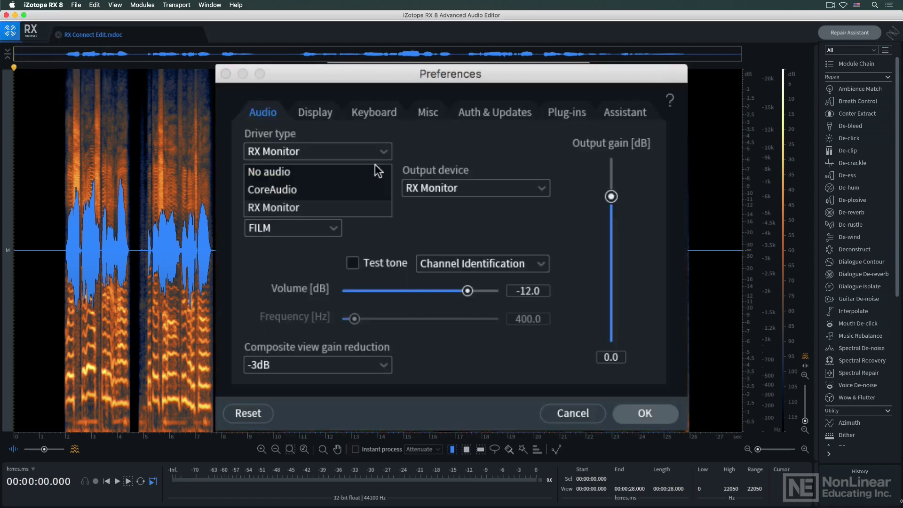
click(361, 190)
click(645, 416)
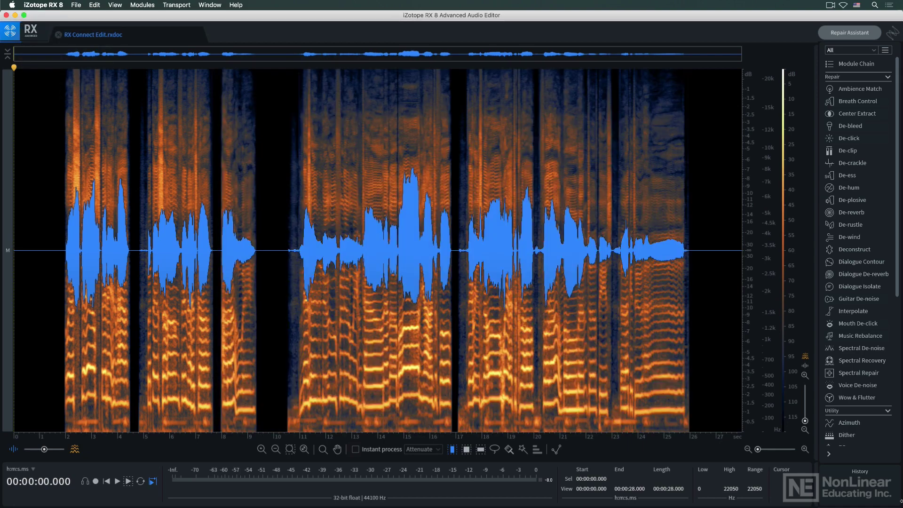